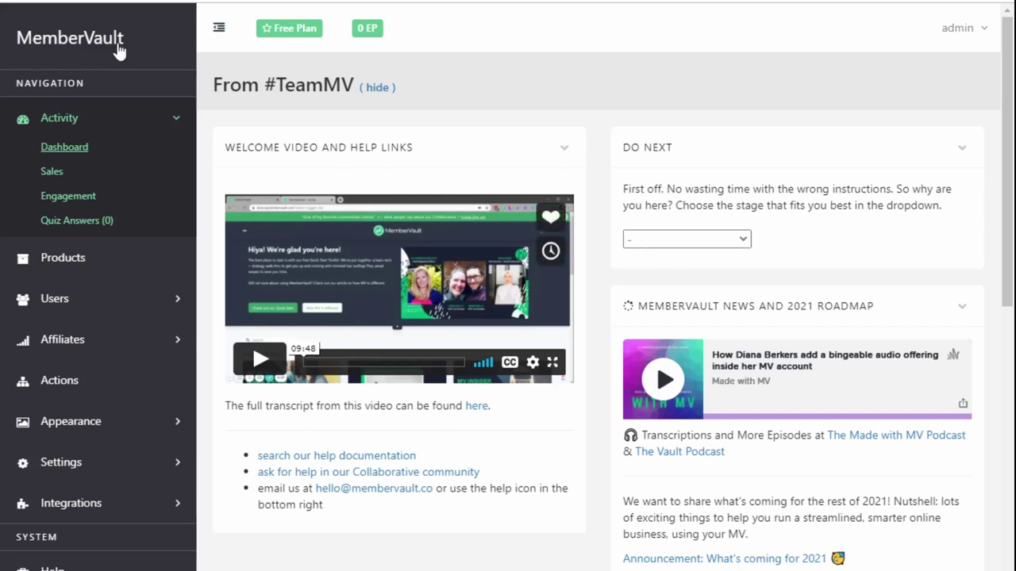
Open the MemberVault and Mailerlite Integration product for editing and go to its actions section
left_click(85, 265)
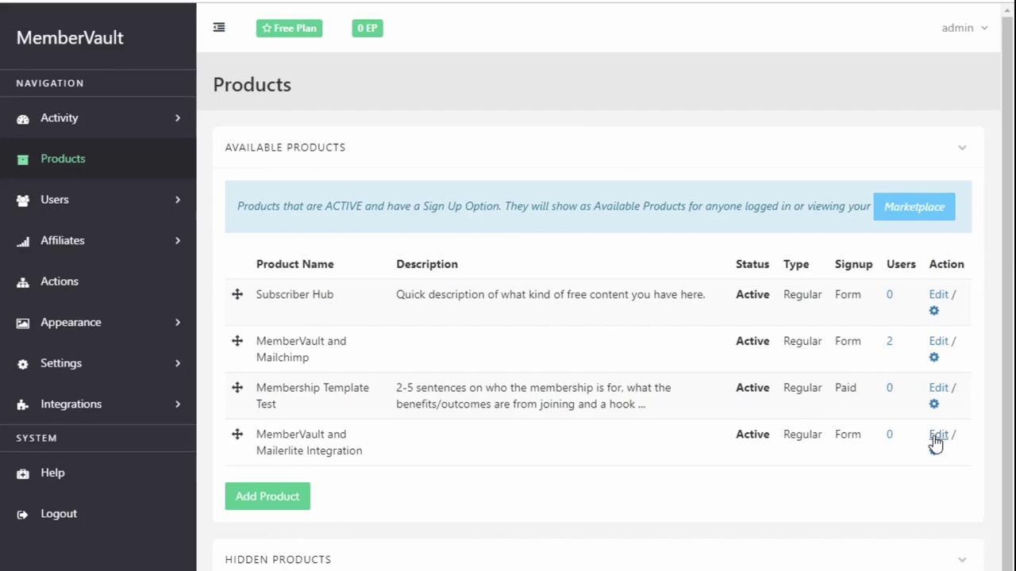
left_click(788, 431)
scroll(560, 424, "down", 8)
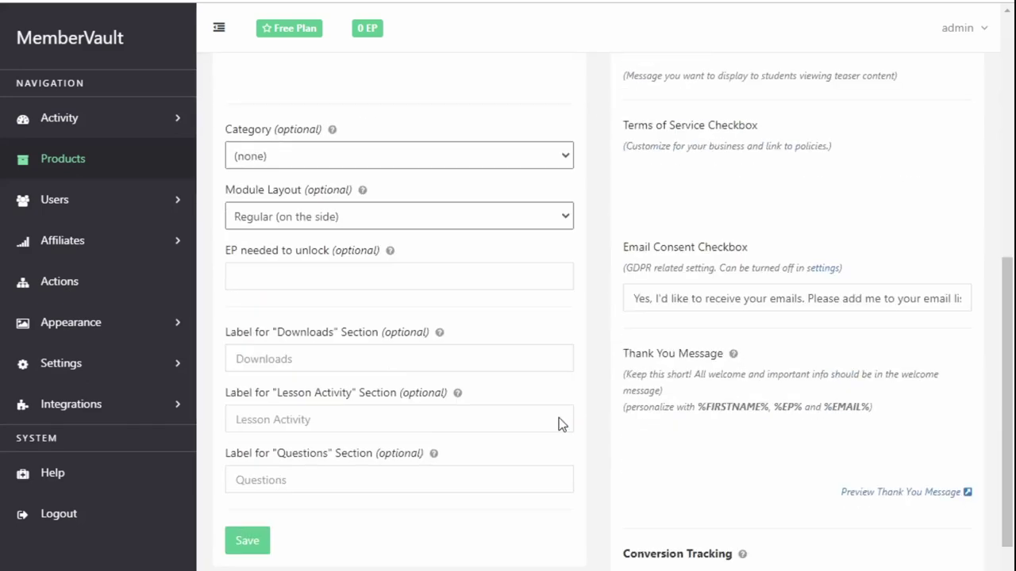
scroll(559, 418, "down", 6)
scroll(558, 418, "up", 3)
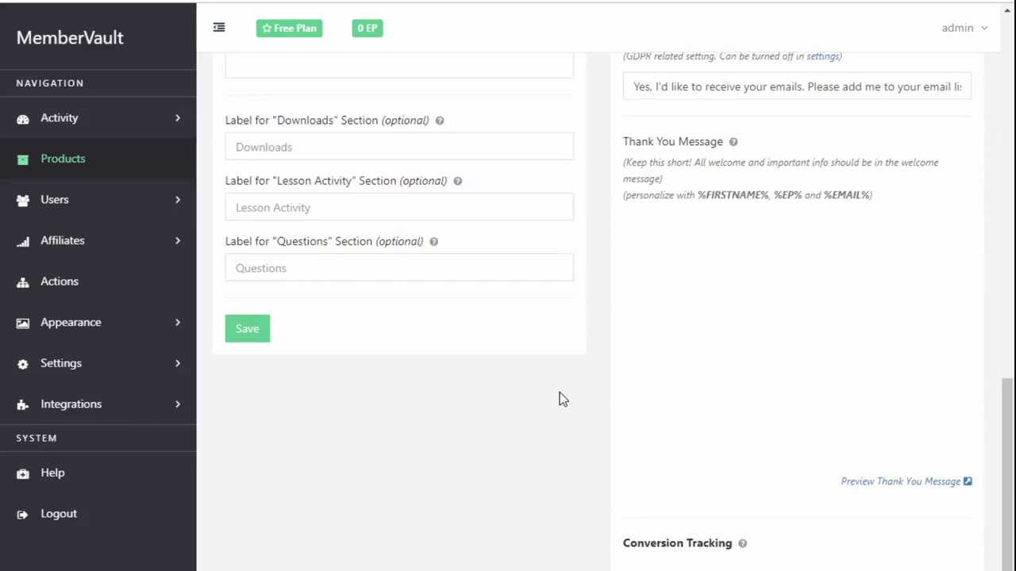
scroll(560, 392, "down", 4)
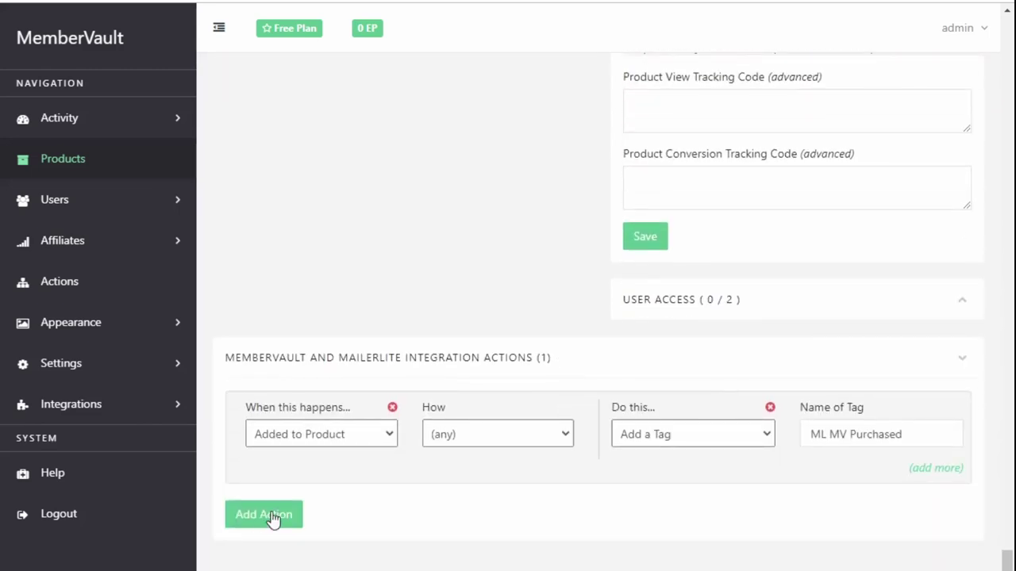
Add a product action that adds the tag "ML MV Completed" when someone completes the product
left_click(266, 521)
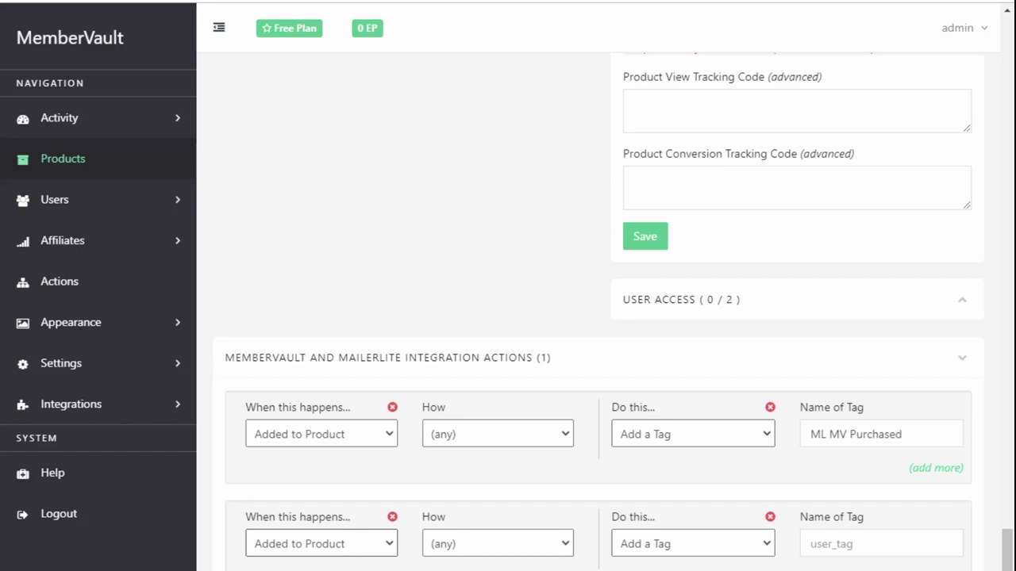
key("Down")
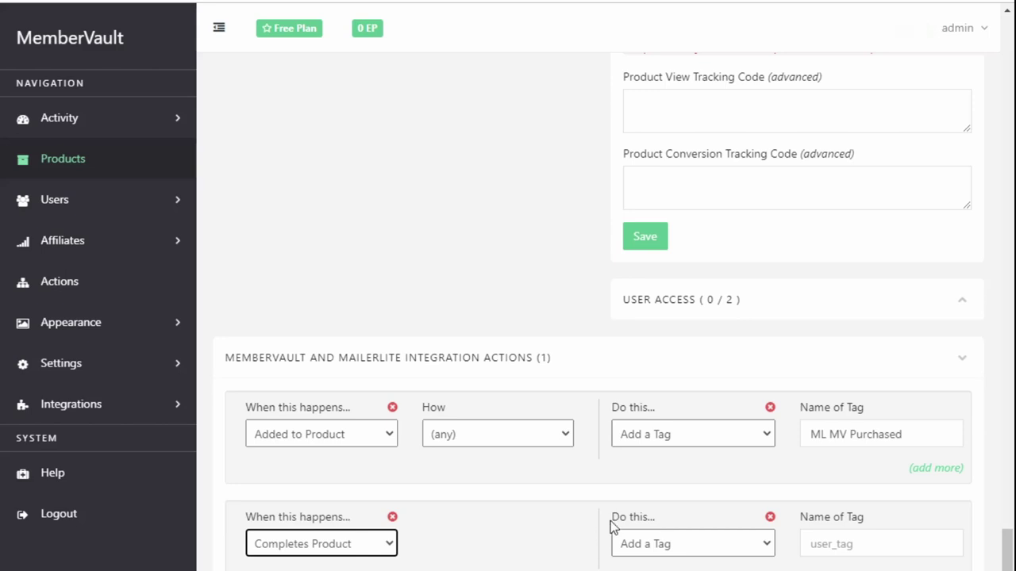
left_click_drag(613, 517, 667, 517)
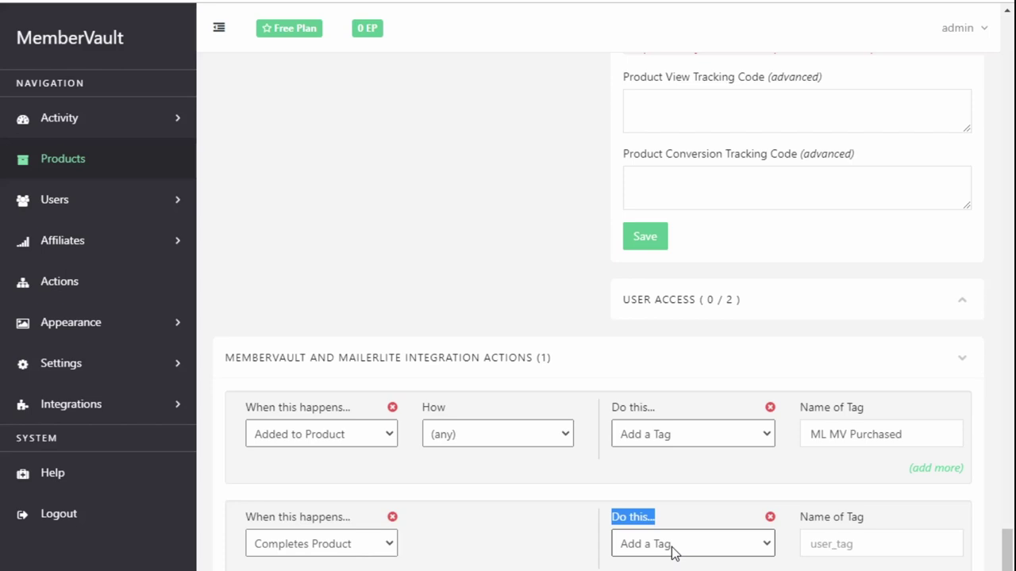
left_click(837, 544)
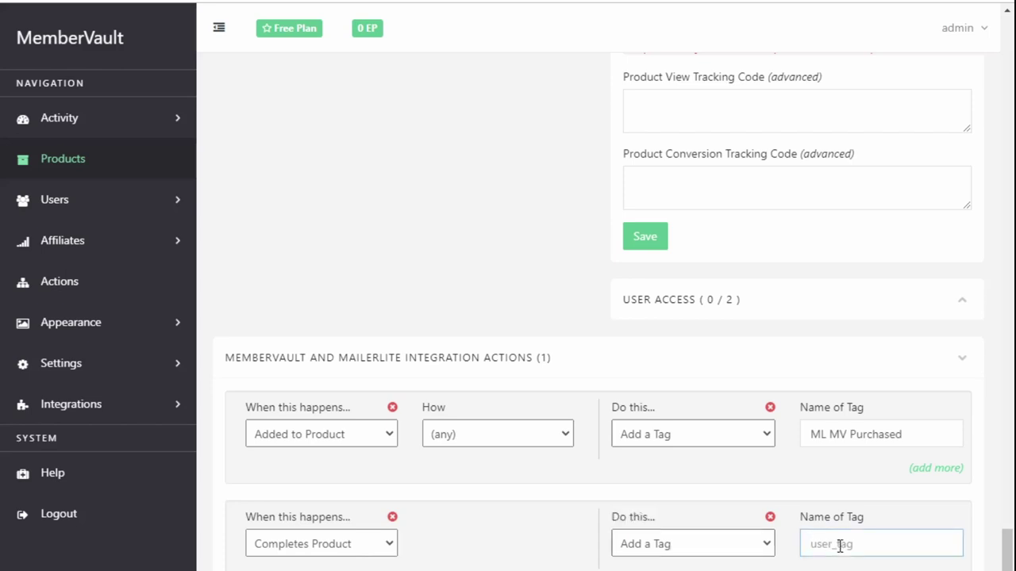
type("ML MV Completed")
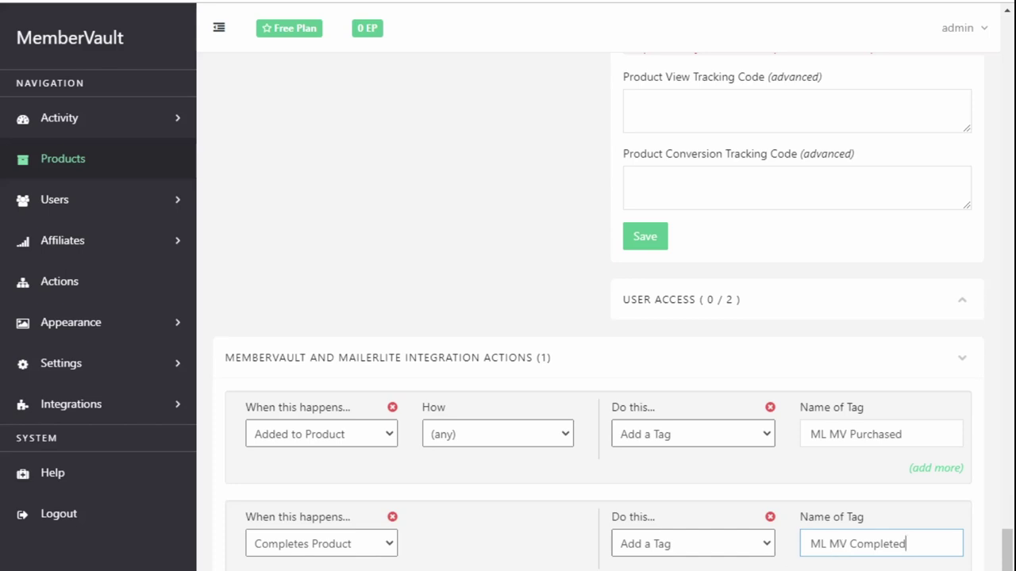
left_click(846, 492)
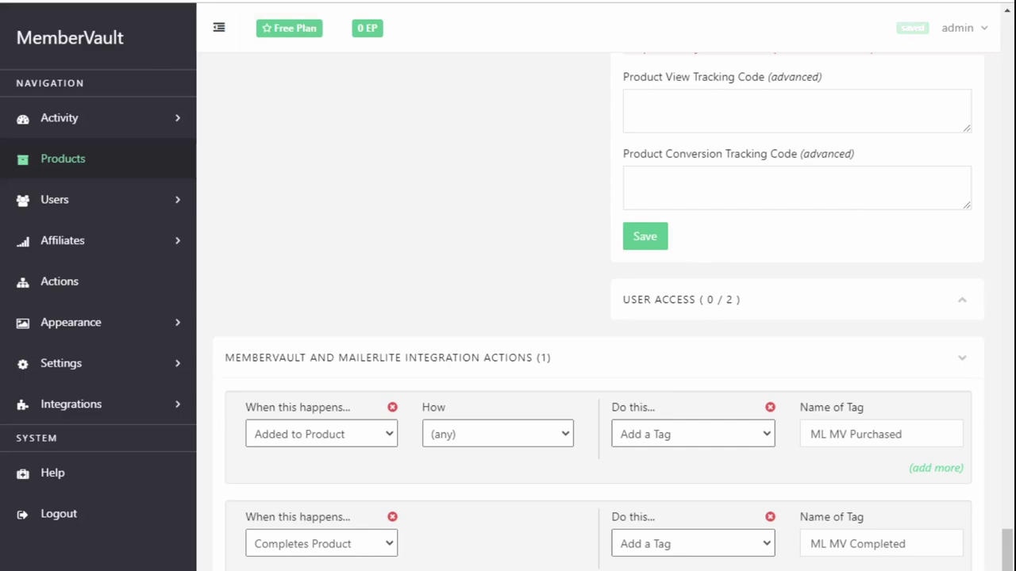
Switch to MailerLite's subscriber groups and check the name of the ML MV Completed group
key("ctrl+Tab")
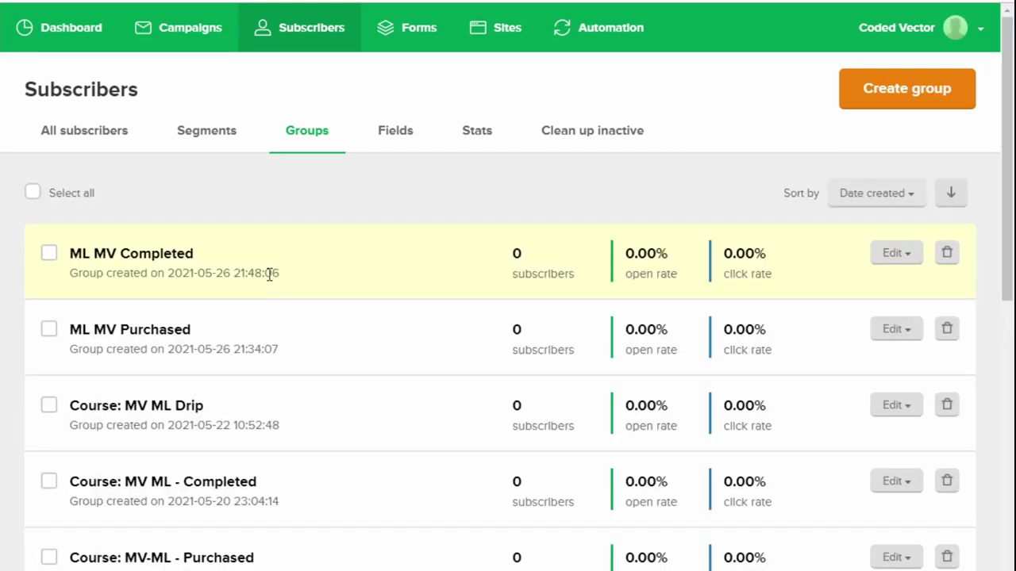
double_click(87, 253)
left_click(290, 204)
left_click(891, 87)
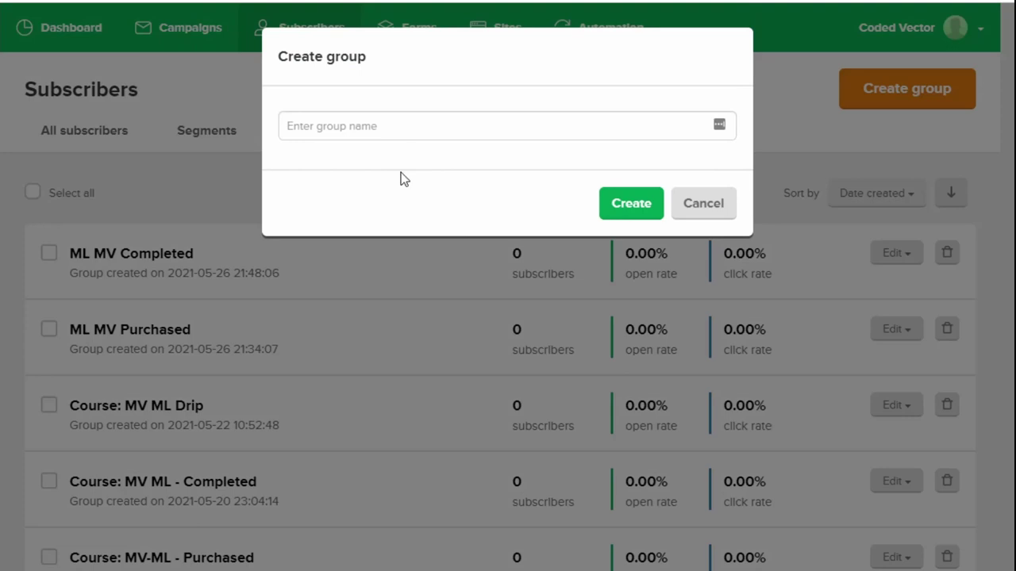
left_click(399, 127)
type("MV")
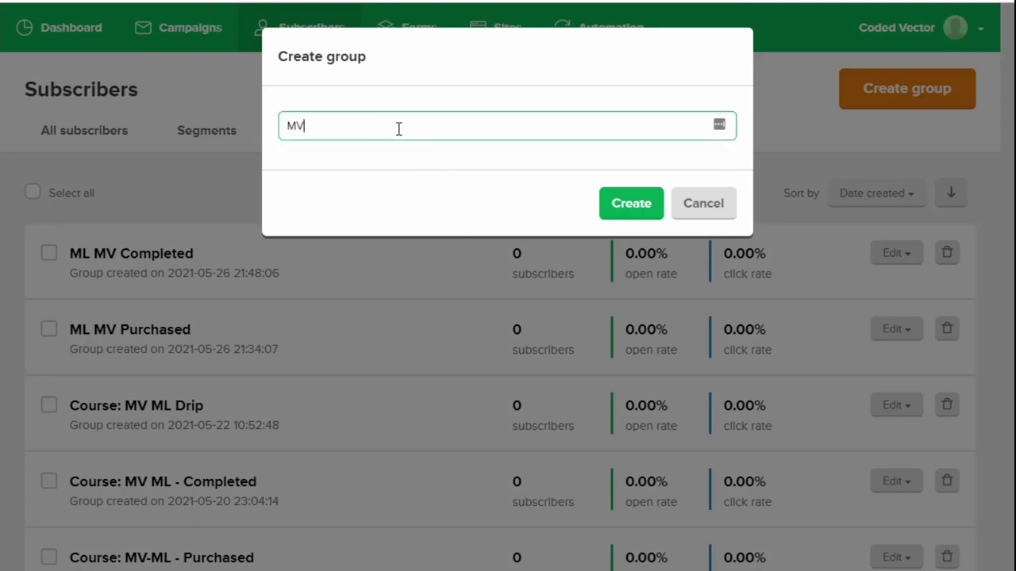
type(" ML Complete")
left_click_drag(398, 129, 277, 124)
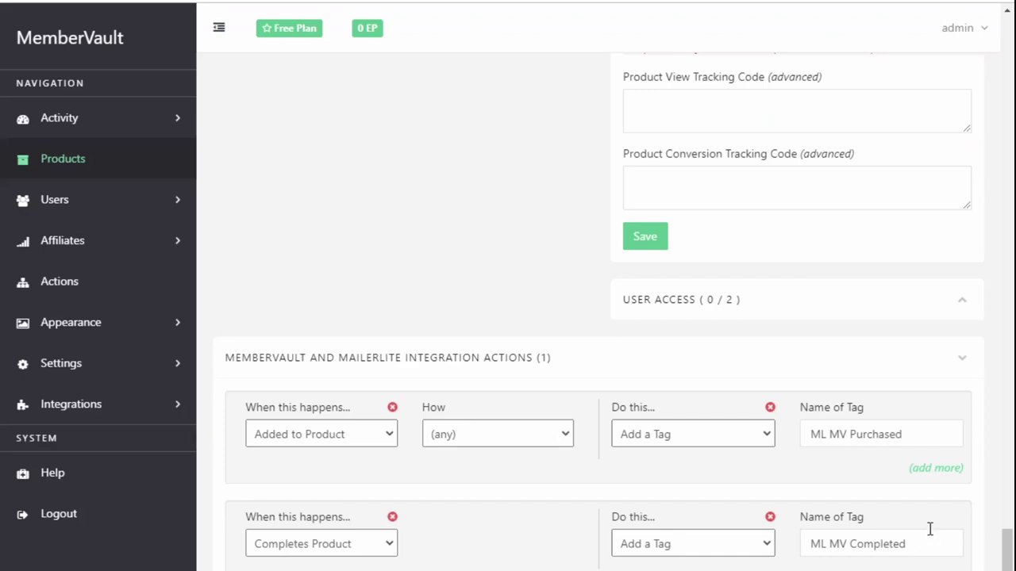
left_click_drag(930, 529, 803, 546)
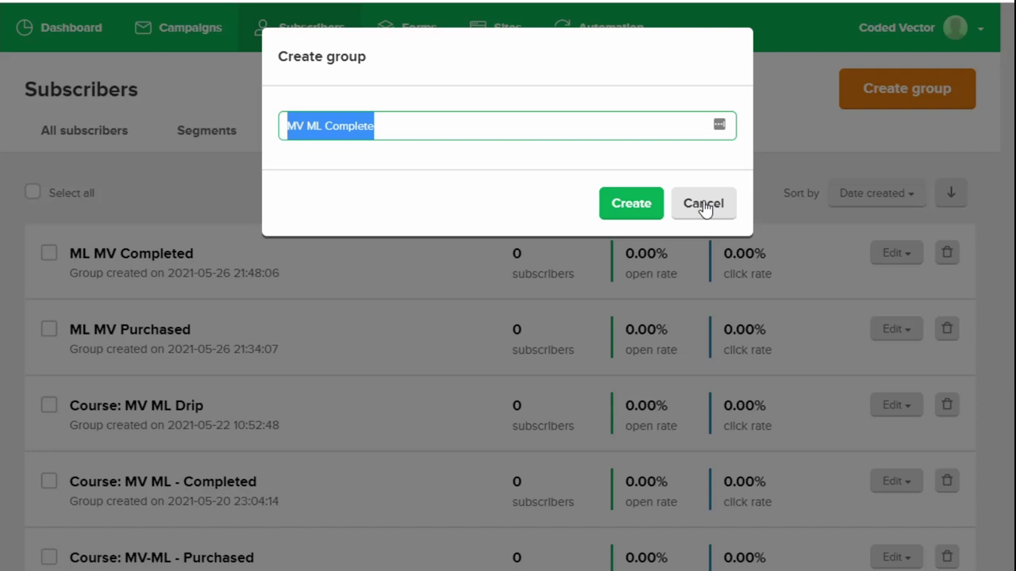
left_click(703, 205)
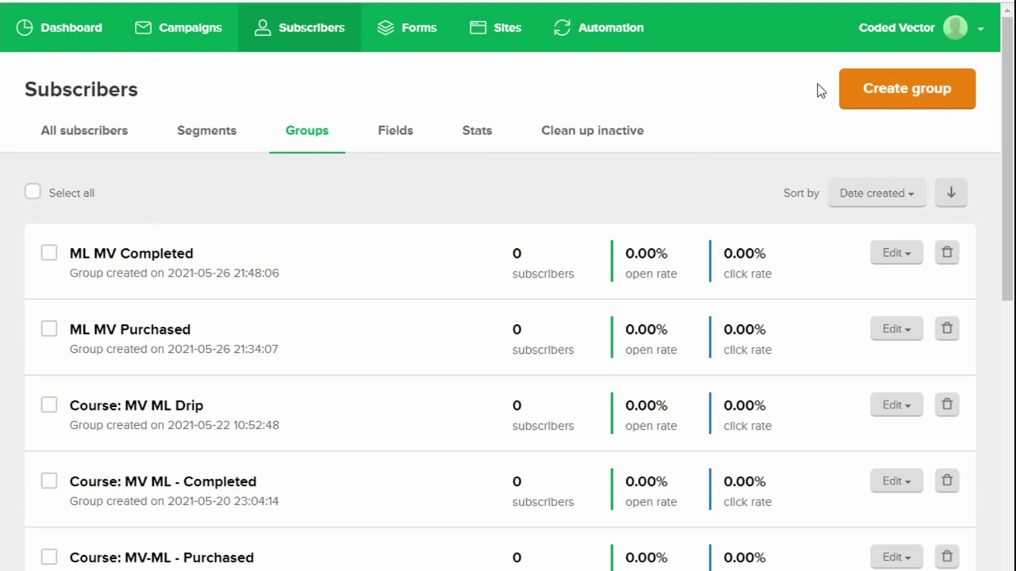
Create an automation workflow named "Ml MV Completed Email"
left_click(609, 35)
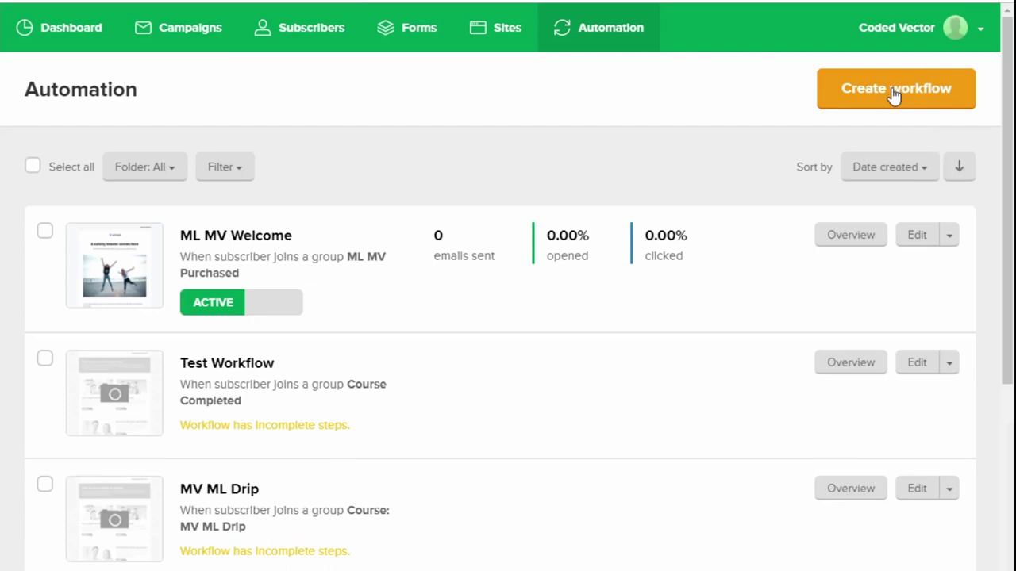
left_click(894, 92)
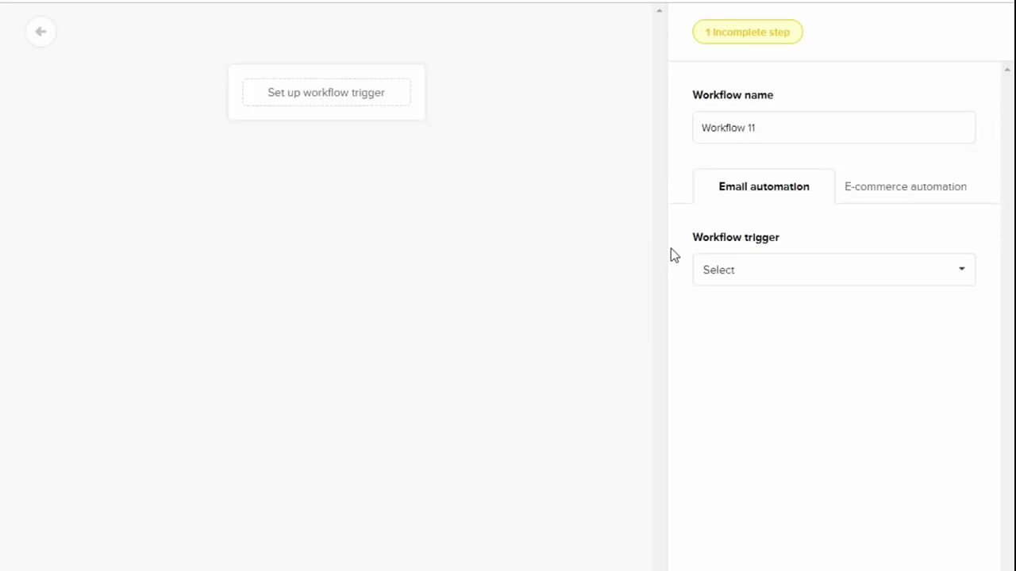
left_click_drag(796, 125, 667, 143)
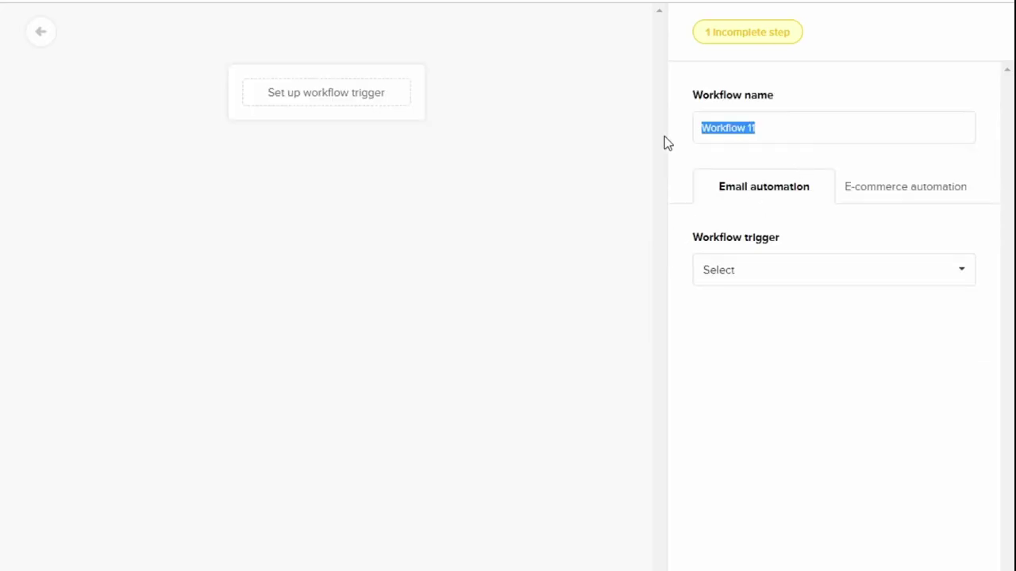
type("MI MV")
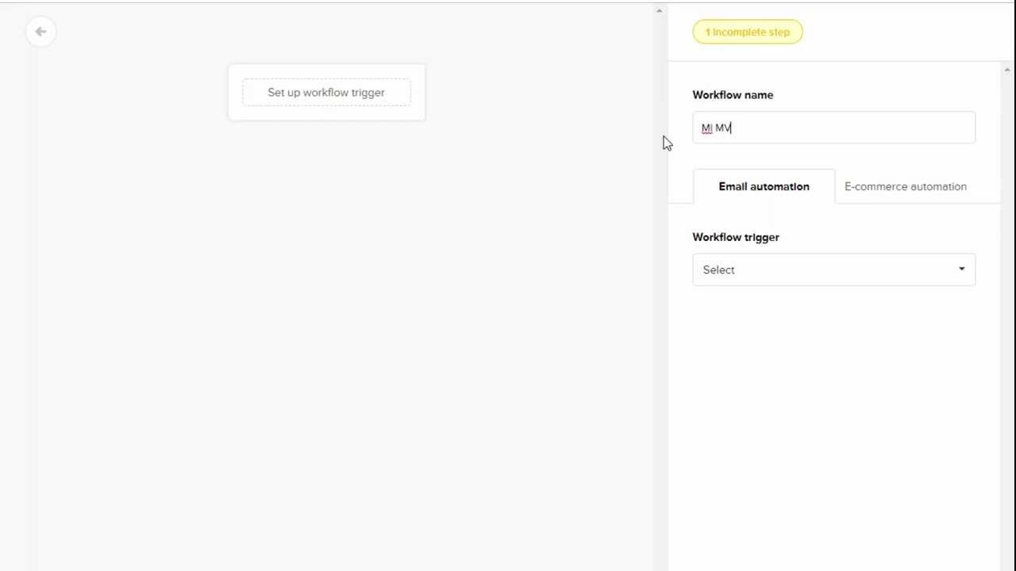
type(" Completed Email")
Set the workflow to trigger when a subscriber joins the ML MV Completed group
left_click(808, 276)
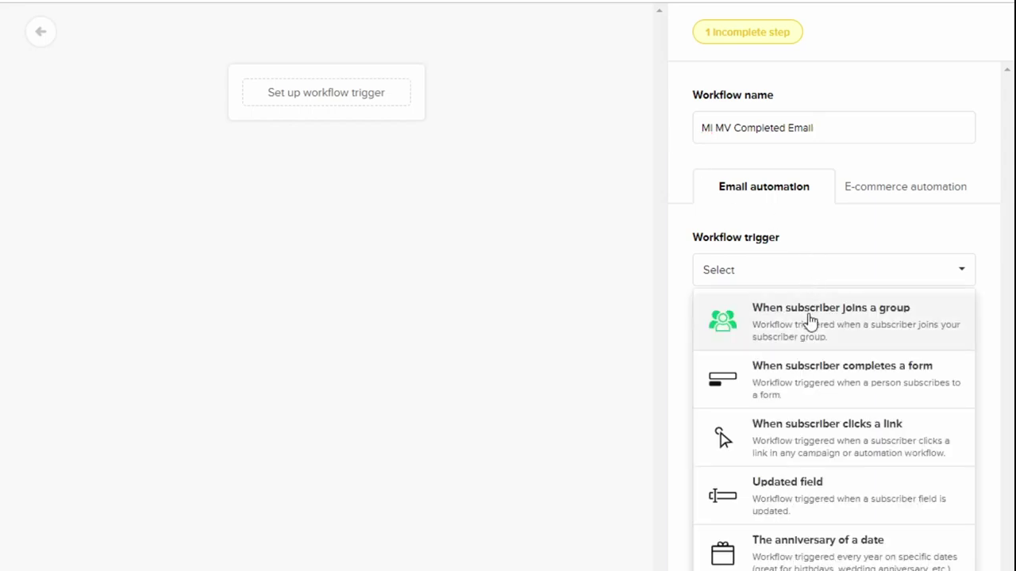
left_click(808, 319)
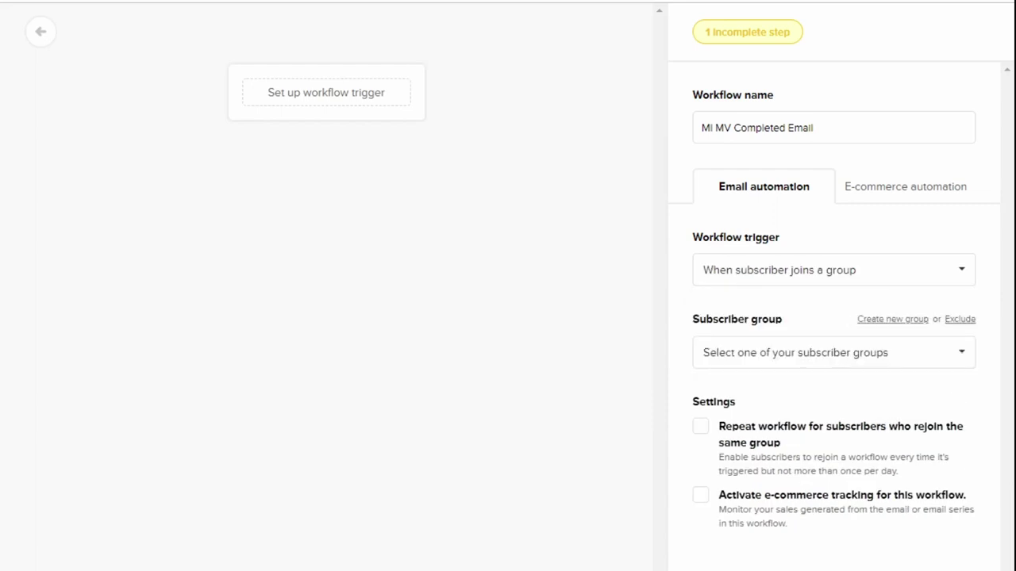
left_click(790, 359)
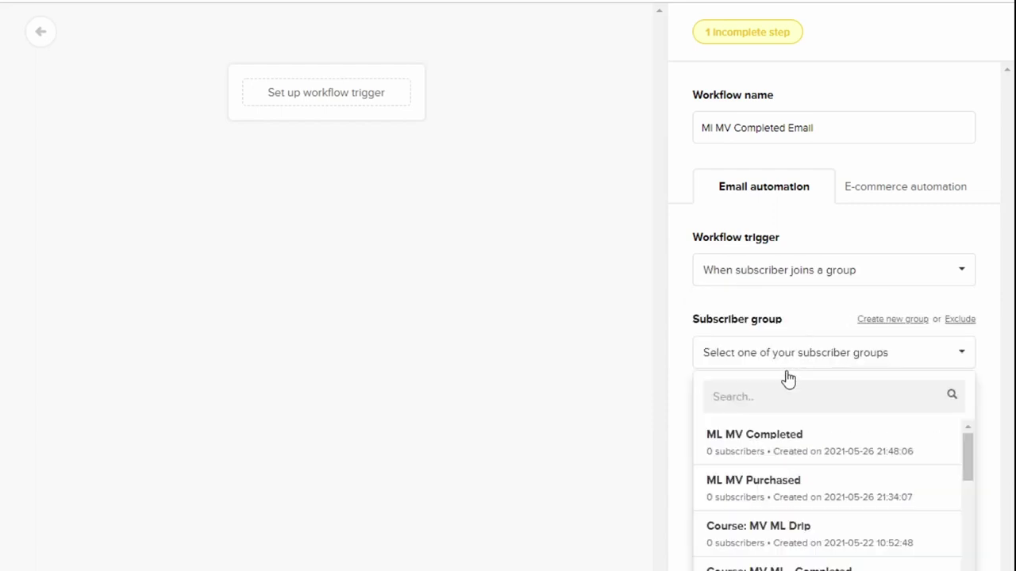
left_click(769, 451)
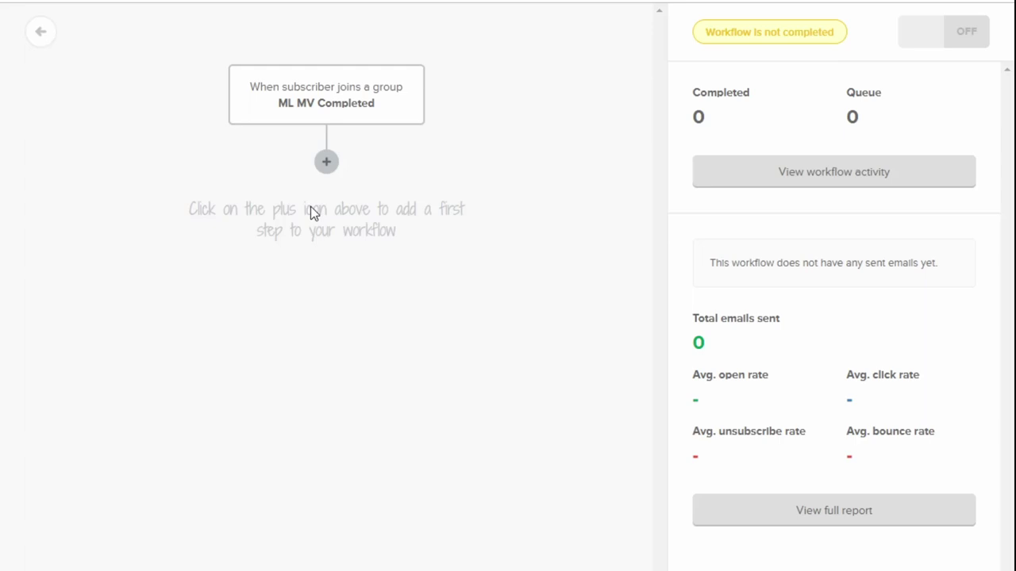
Add an email step after the trigger with the subject "You did it" followed by a grinning emoji
left_click(325, 163)
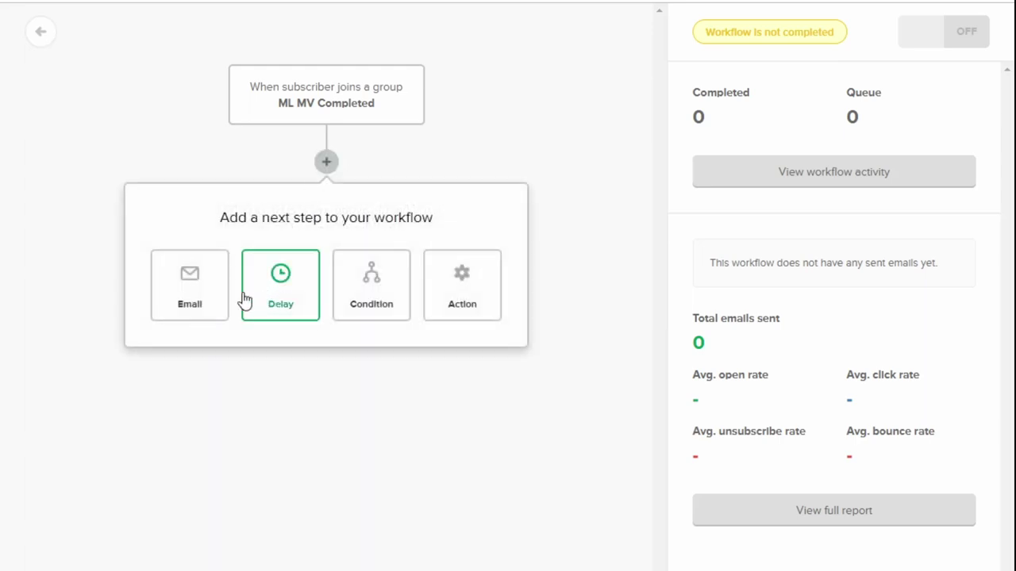
left_click(200, 296)
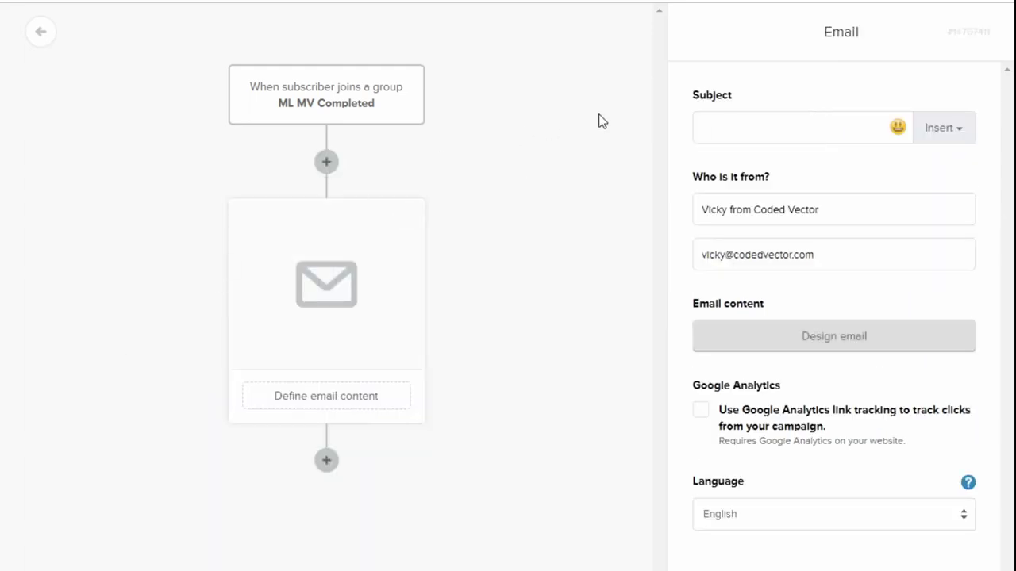
left_click(718, 127)
type("You dit")
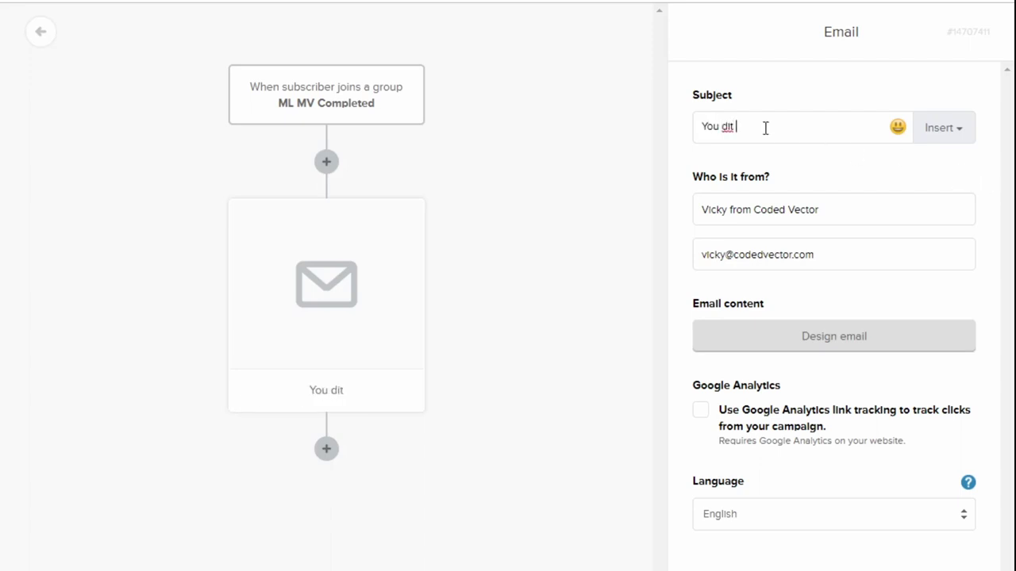
key("BackSpace")
type("d it")
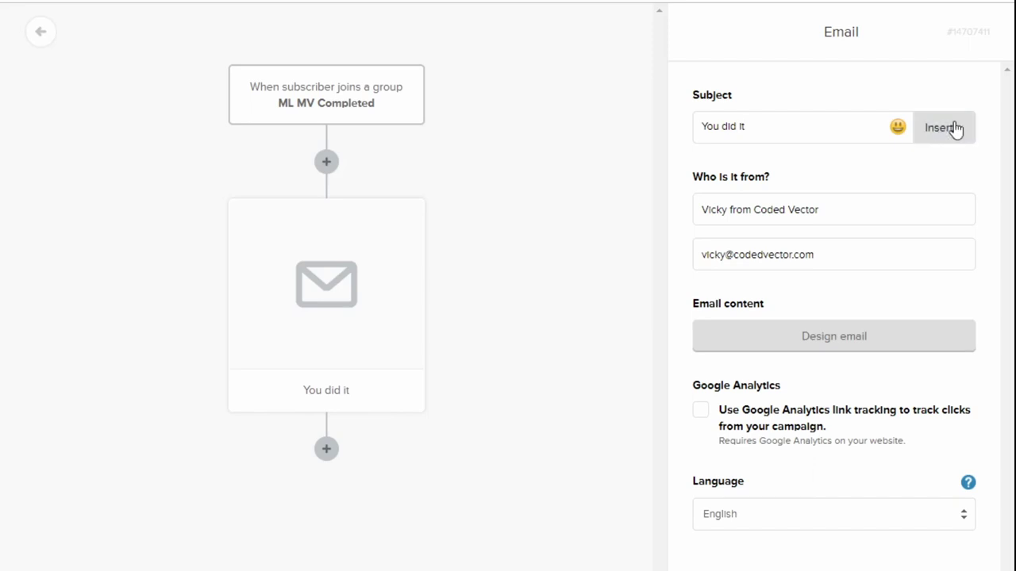
left_click(897, 128)
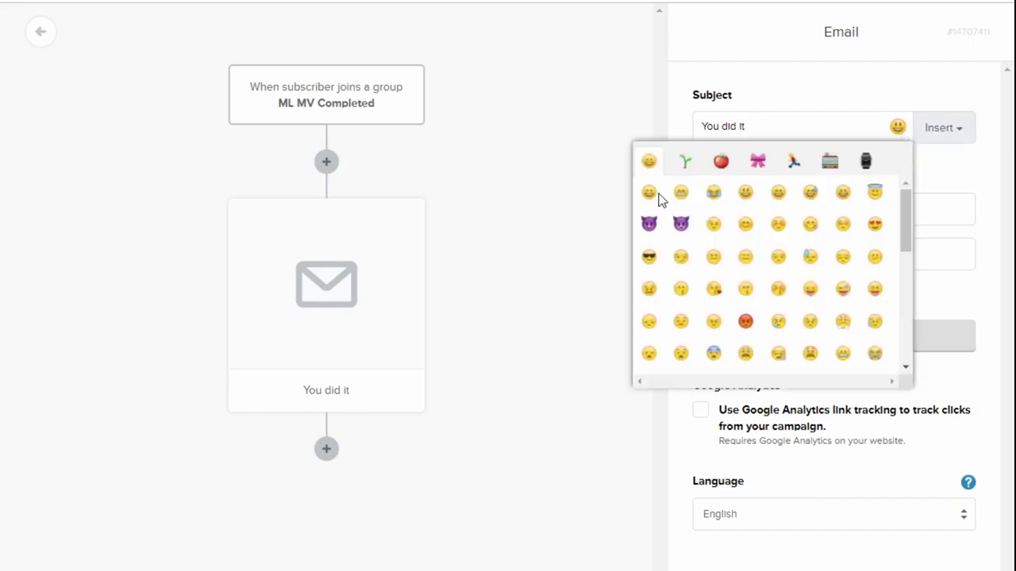
left_click(649, 193)
left_click(973, 181)
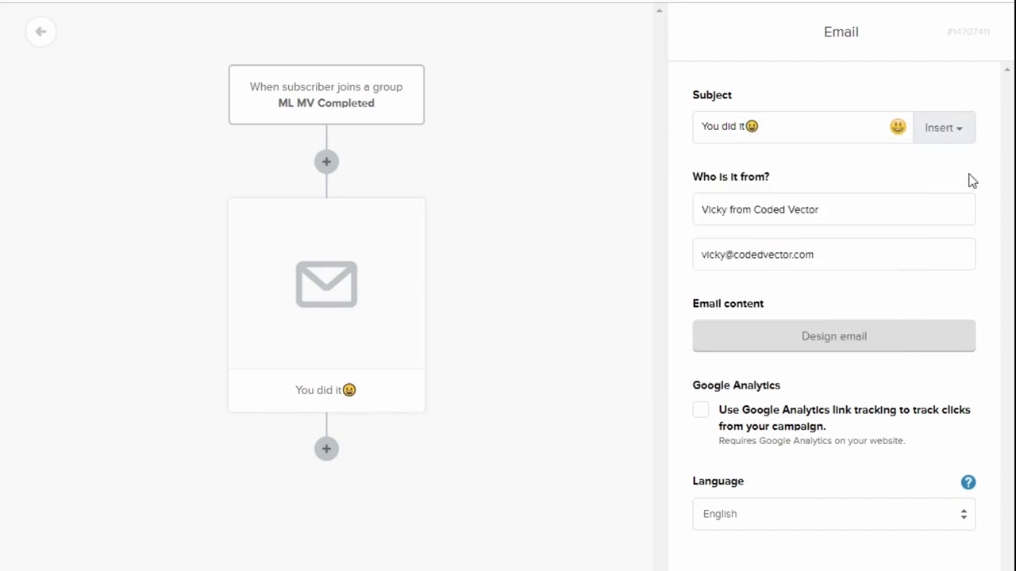
Design the email, replacing its introduction paragraph with a message starting "A little bird just let me know that you finished [product name]"
left_click(815, 337)
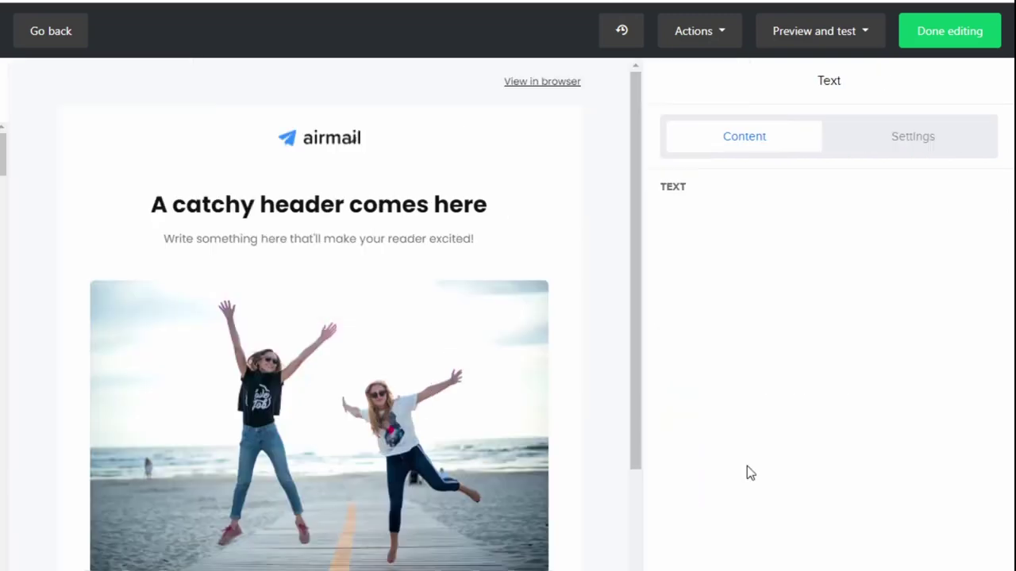
triple_click(766, 319)
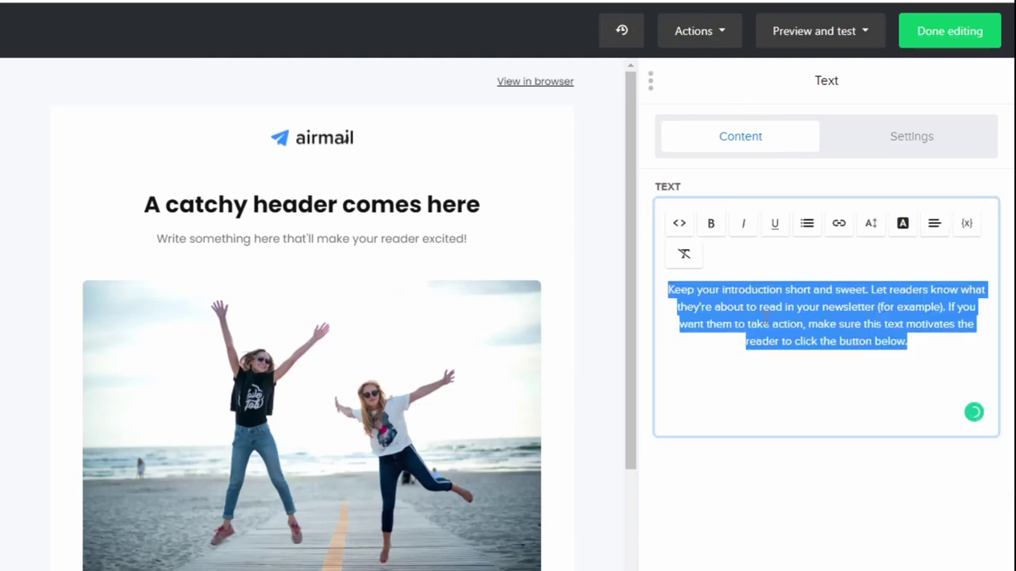
type("A little bird just let me know that you finished [product name], and I wanted to reach out with a virtual high five. You're that much closer to [desired outcome from the product], if you haven't already gotten there! I've noticed that when people finish [product name], they usually fall into X of Y camps. Read on to see if one of these fits for you too. CAMP #1: You took your time, did the work, and completed [product name], but you're still stuck on [typical pain point]. This is usually because [reason this is a sticking point for people]. Here's what I suggest for you. [quick tip that will get them a win]")
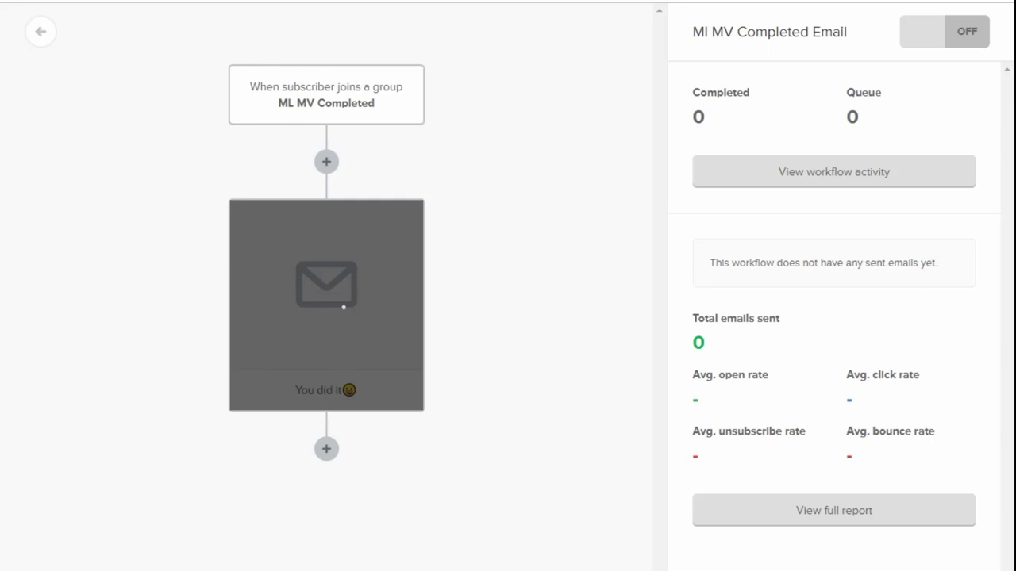
Turn on the completion email workflow and return to the automation list
left_click(963, 40)
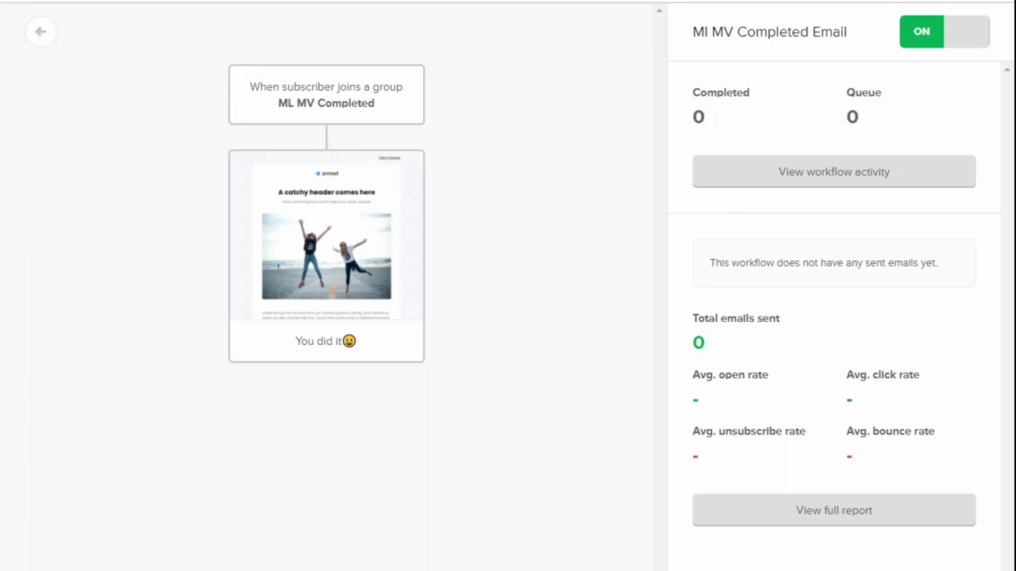
key("alt+Left")
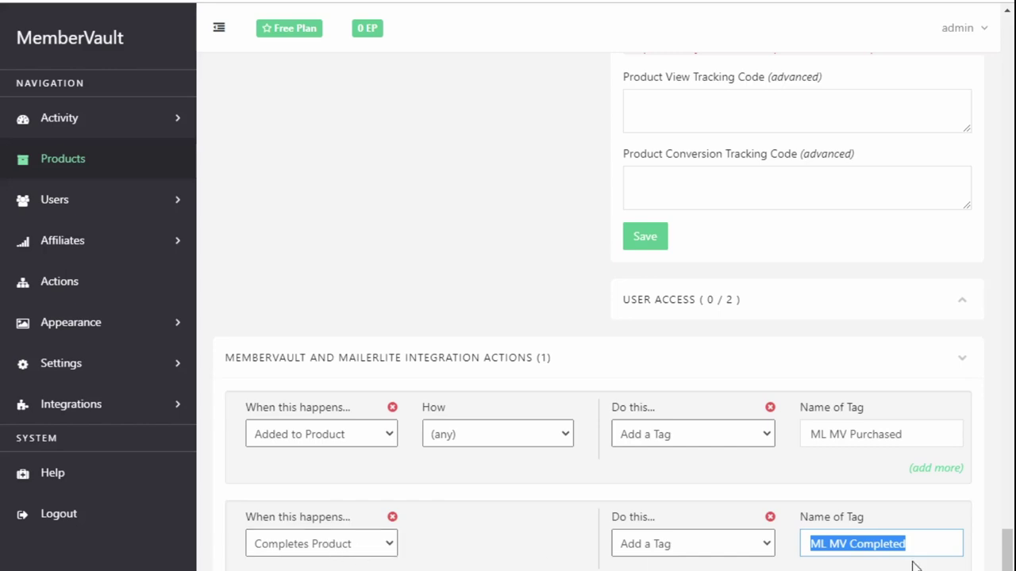
left_click(936, 540)
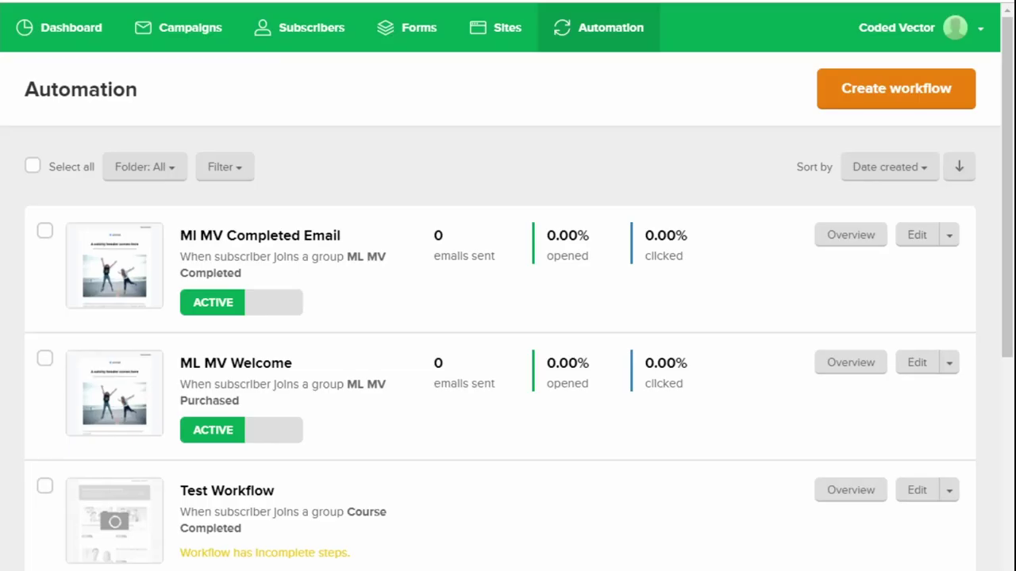